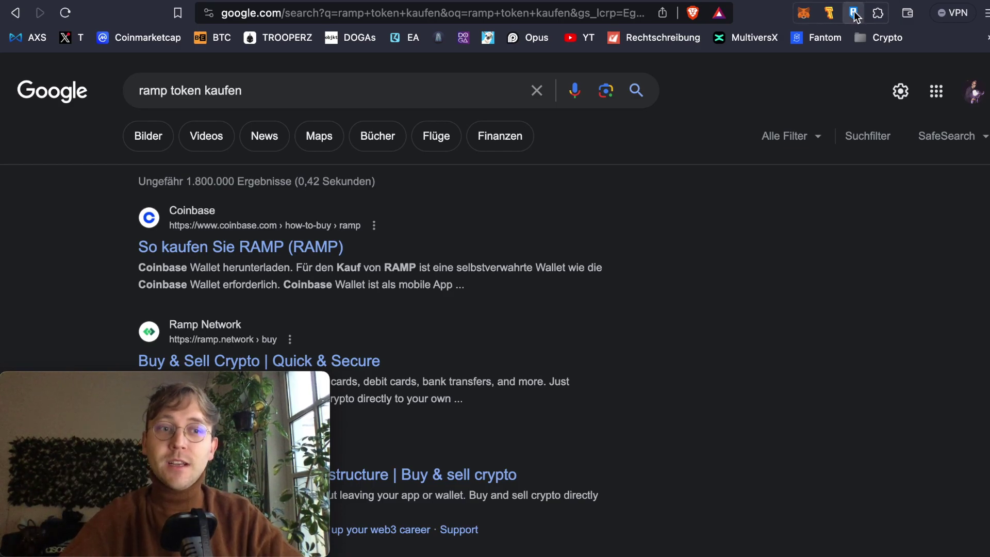
- Open the Ronin wallet extension over the 'ramp token kaufen' results
click(854, 14)
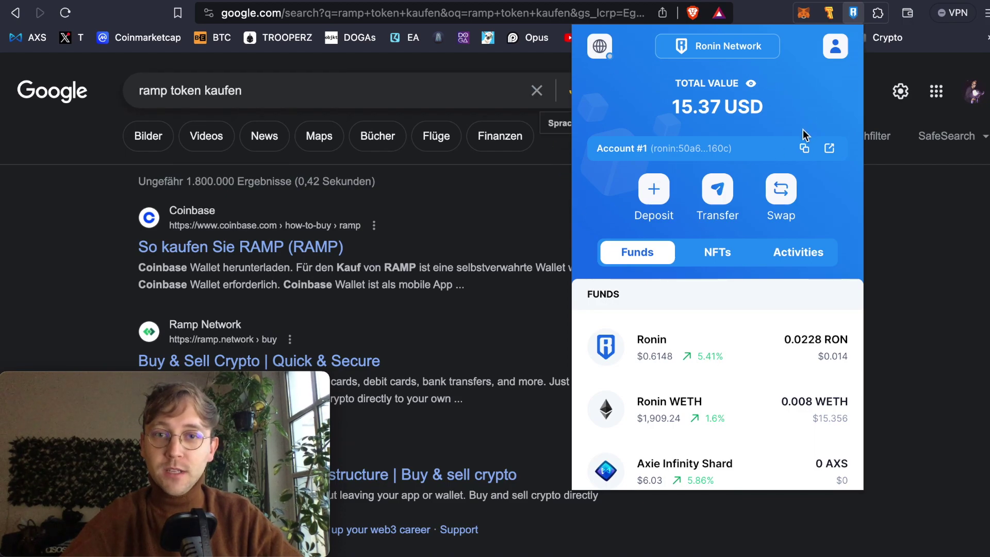
- Reach Ronin's Purchase Assets page through the wallet's Deposit options
click(653, 191)
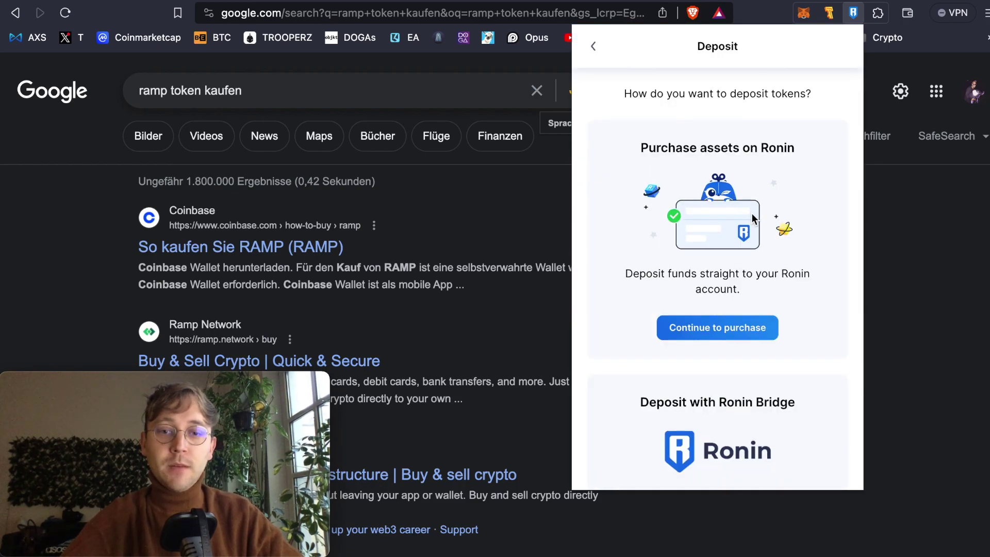
scroll(750, 212, down, 2)
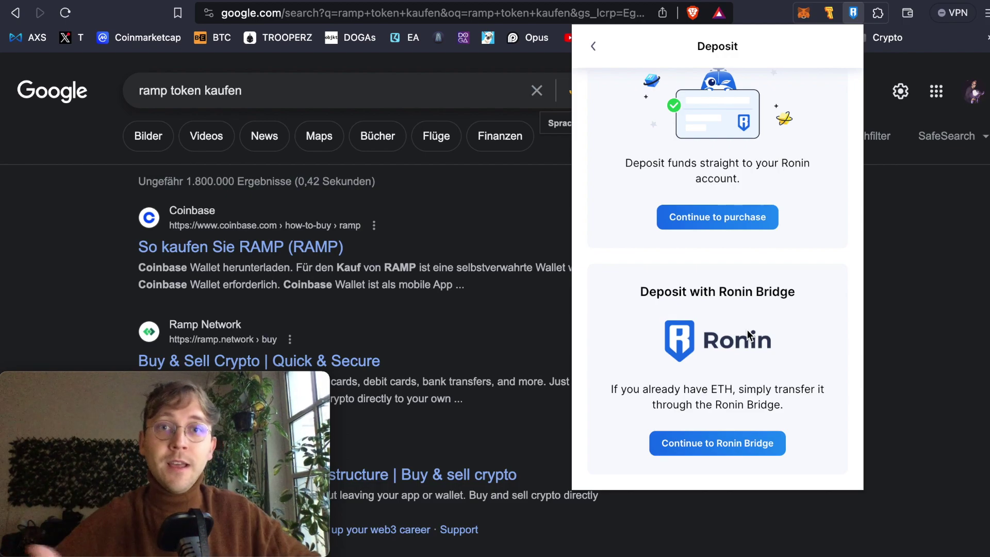
scroll(747, 335, up, 2)
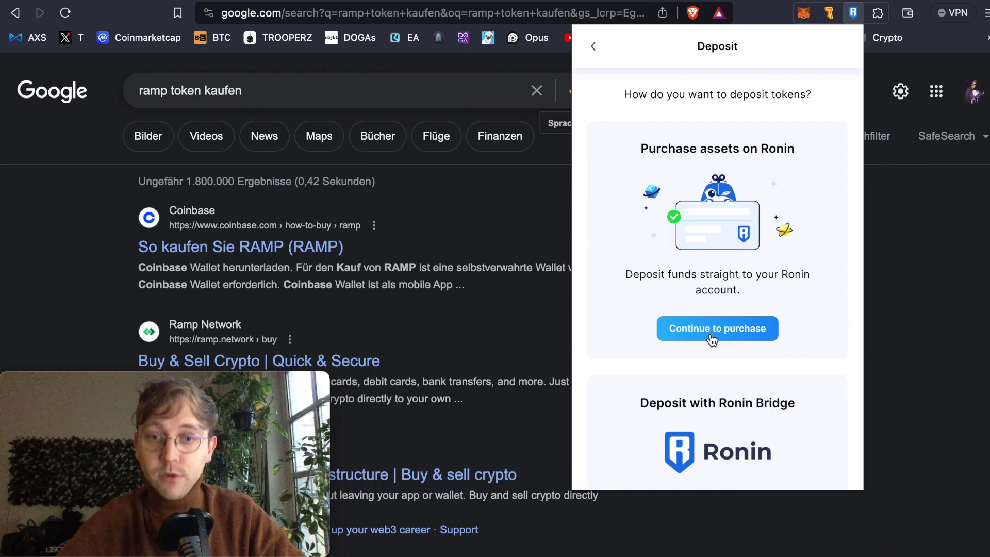
click(593, 46)
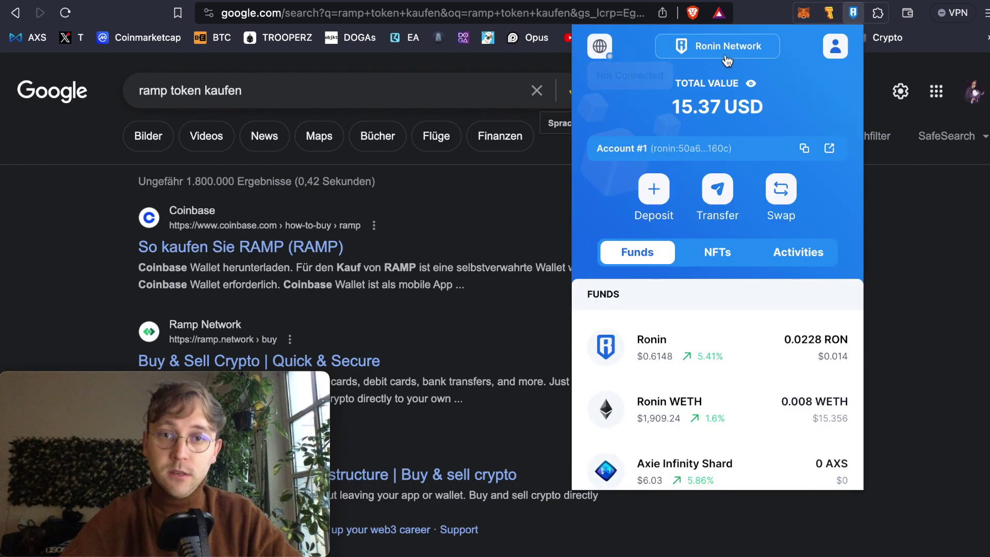
click(654, 196)
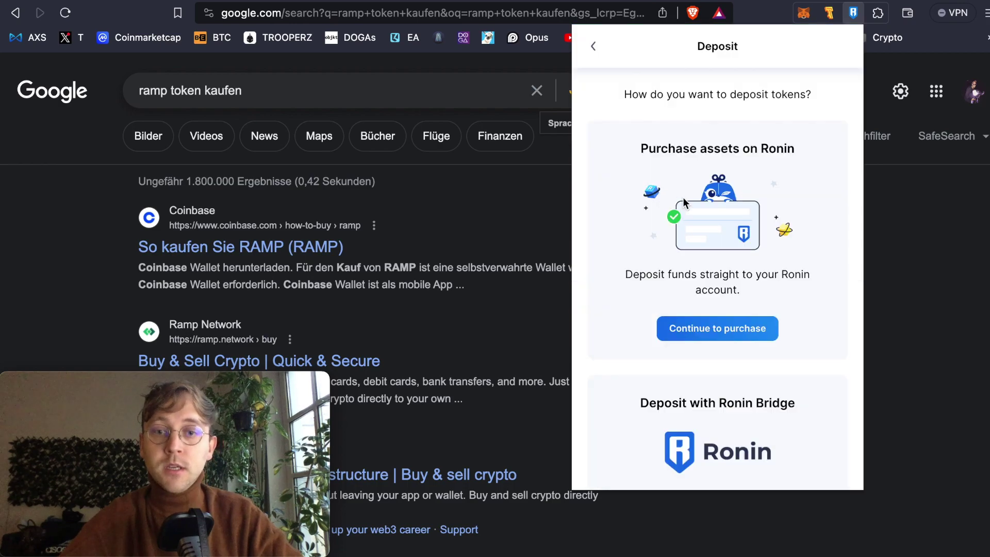
click(727, 330)
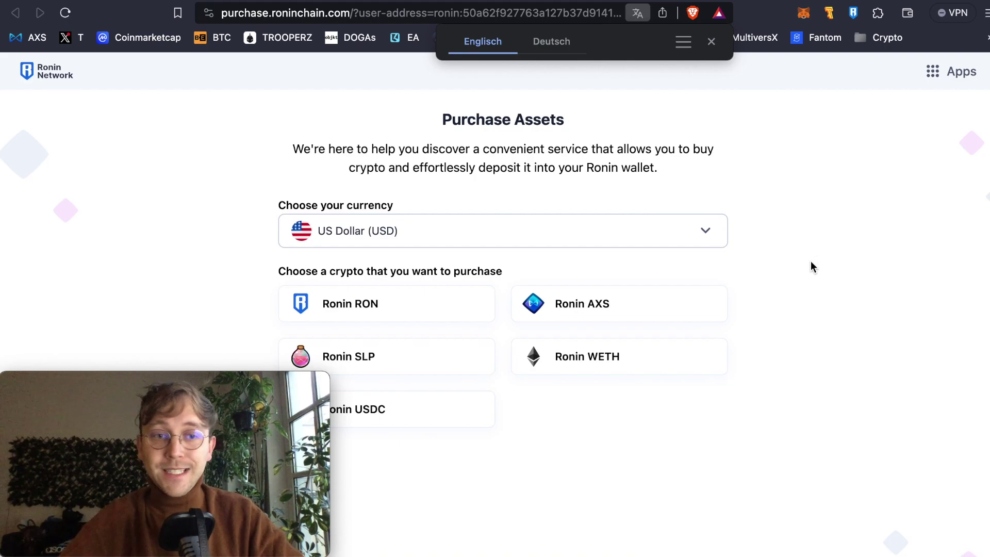
- Choose Euro (EUR) and Ronin RON, then start the purchase with Ramp
click(707, 237)
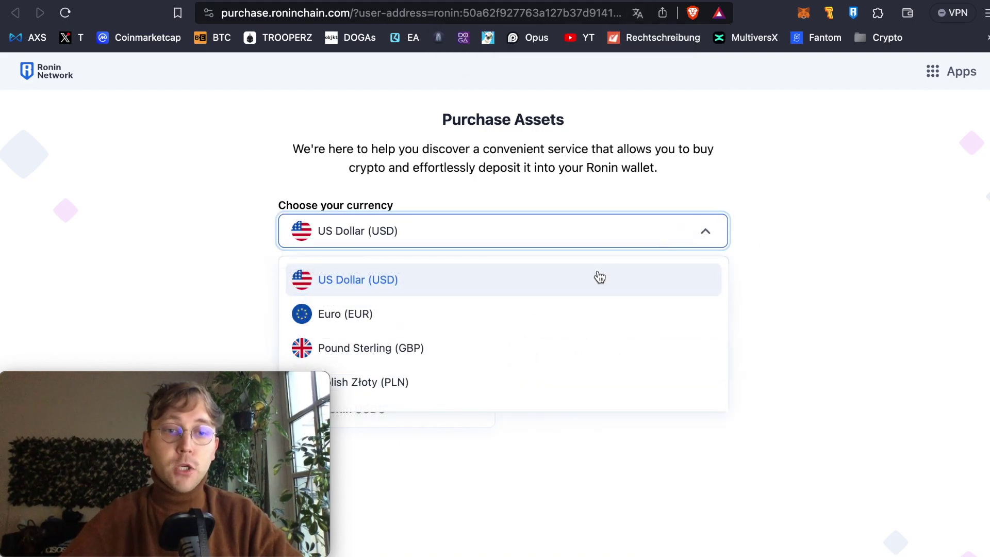
click(414, 315)
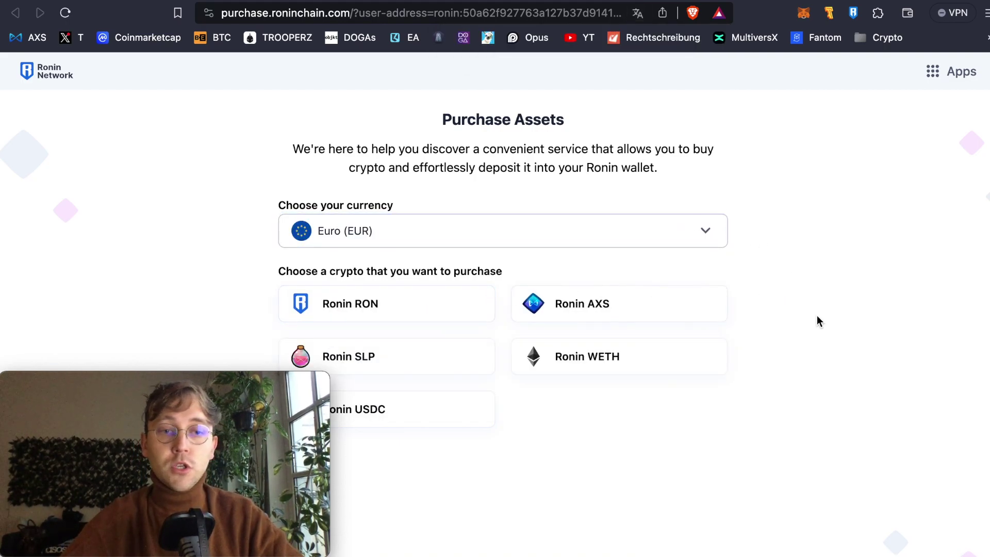
click(362, 312)
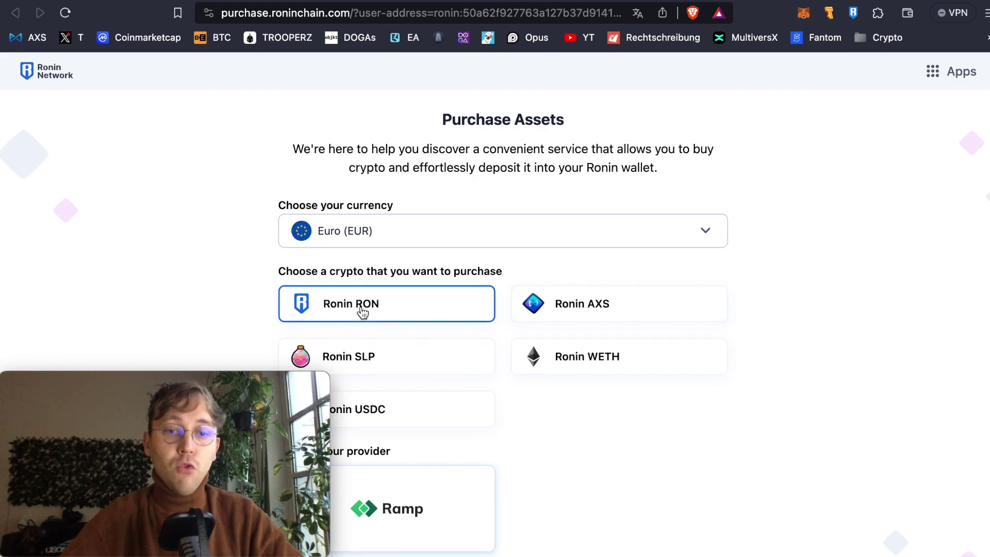
scroll(685, 444, down, 1)
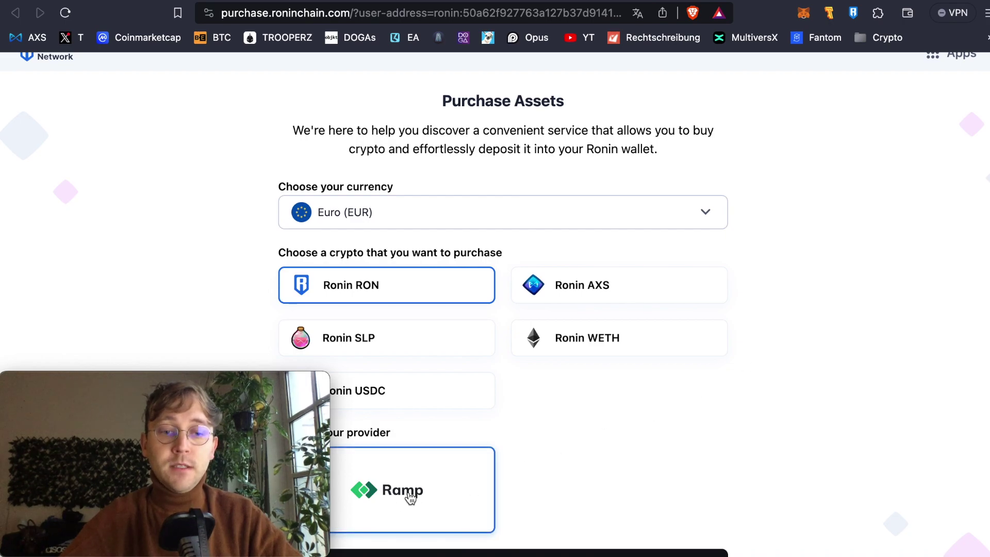
scroll(408, 497, down, 3)
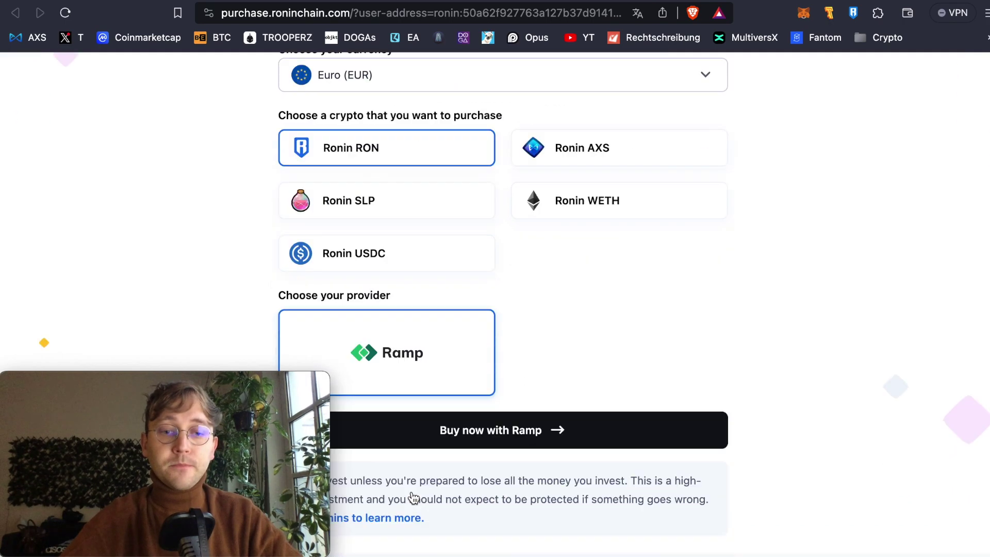
click(495, 431)
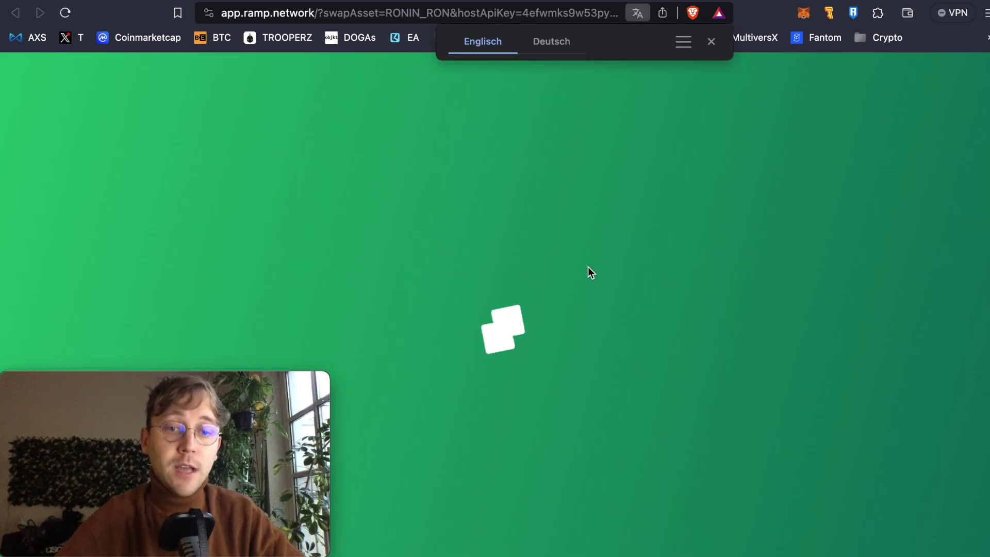
- Dismiss the translation prompt, change the pay amount from 300 to 500 EUR, and proceed
click(712, 42)
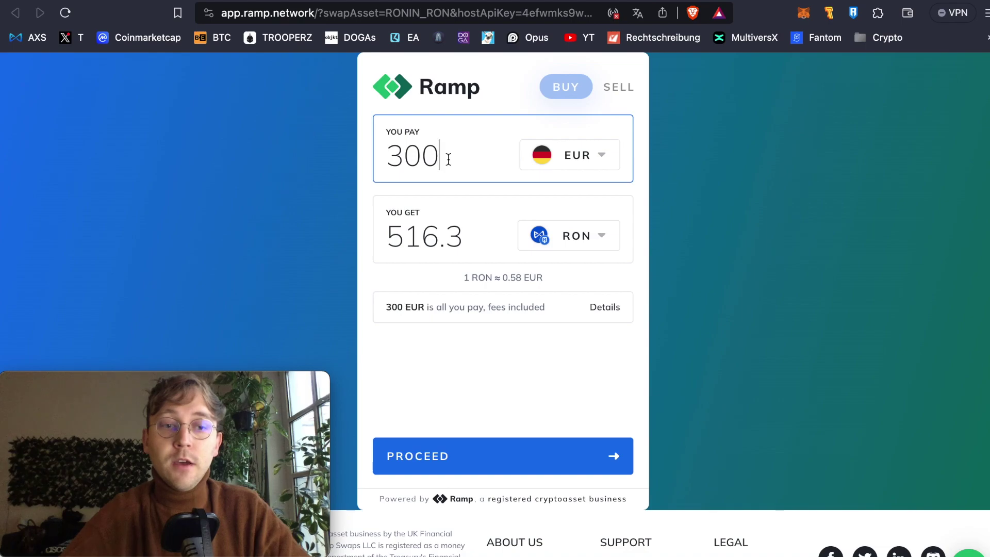
double_click(423, 157)
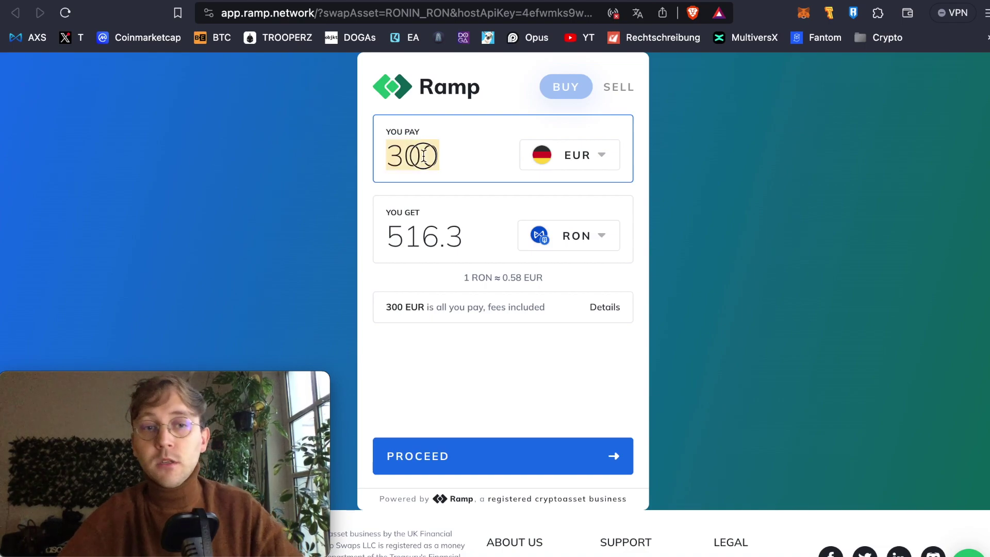
text(500)
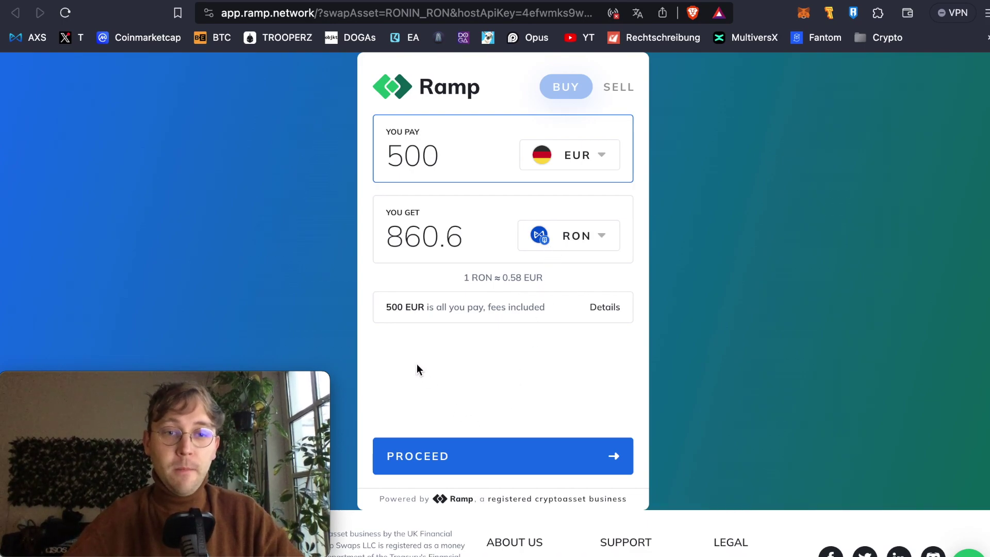
click(431, 456)
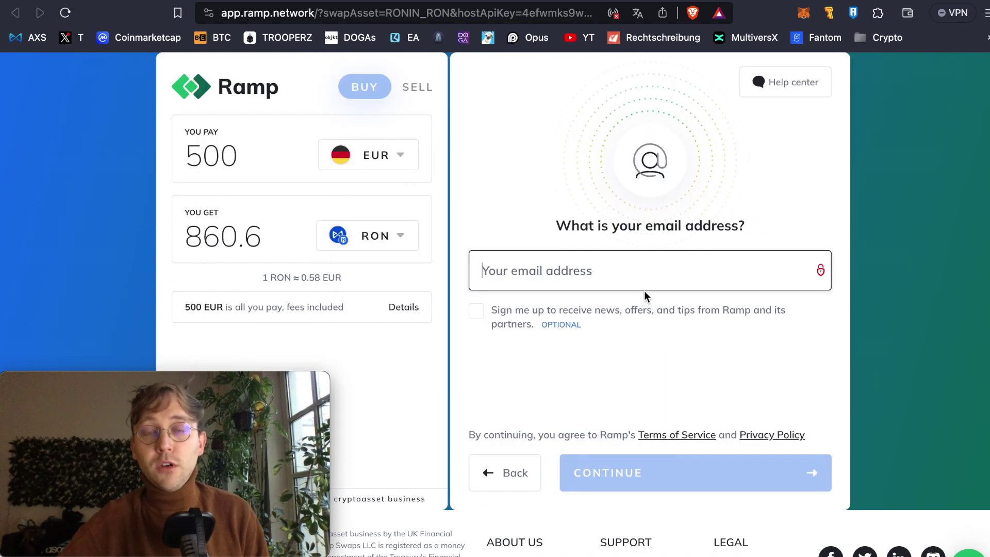
- Enter an email address, opt in to Ramp's news and offers, and continue
click(619, 280)
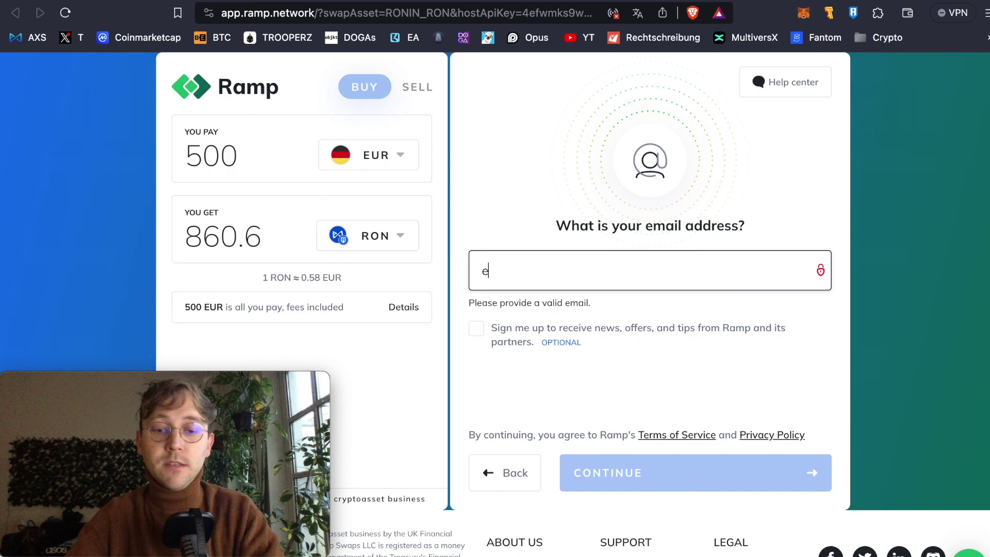
click(483, 314)
click(641, 467)
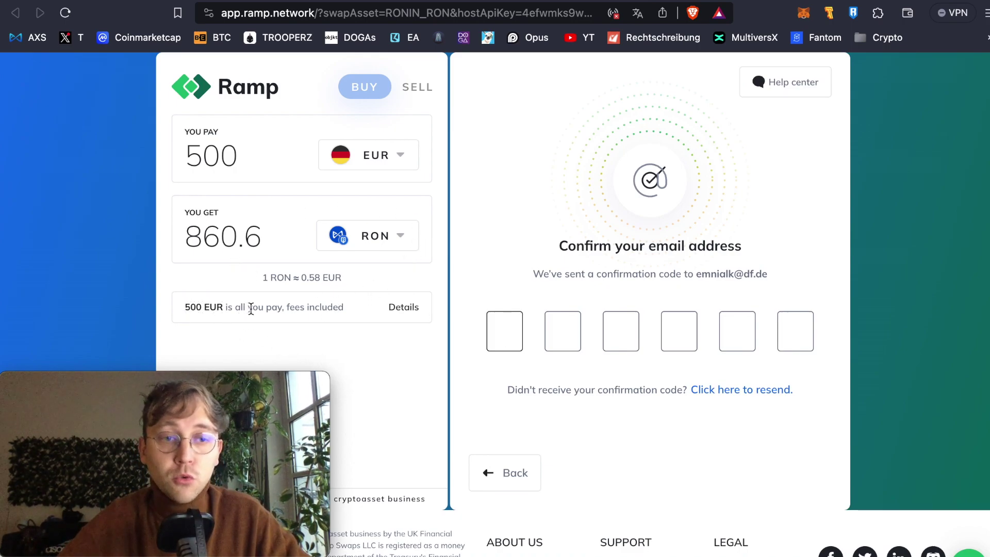
- Try 300 and 200 EUR as the pay amount, then clear it and enter 50
click(225, 164)
key(BackSpace)
text(3)
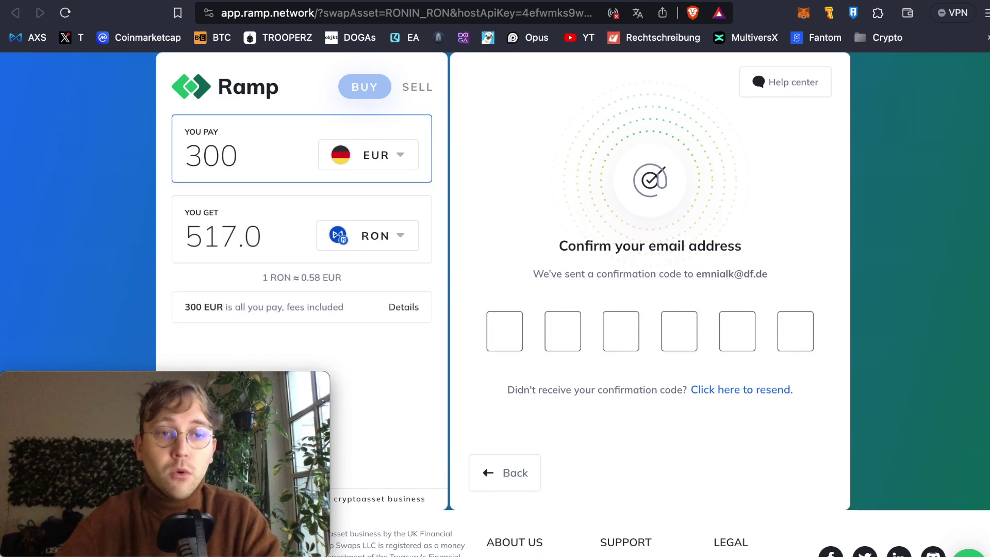
key(BackSpace)
text(2)
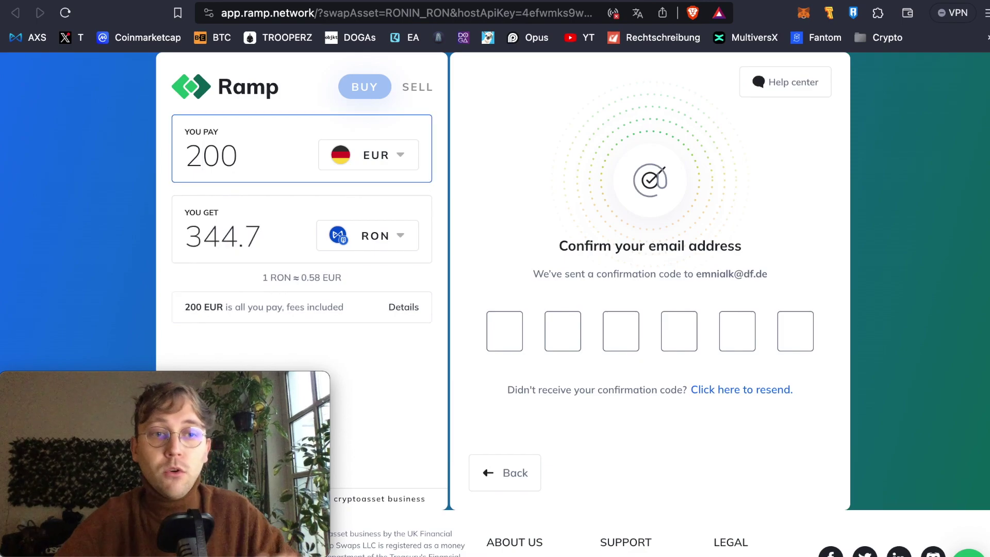
key(BackSpace)
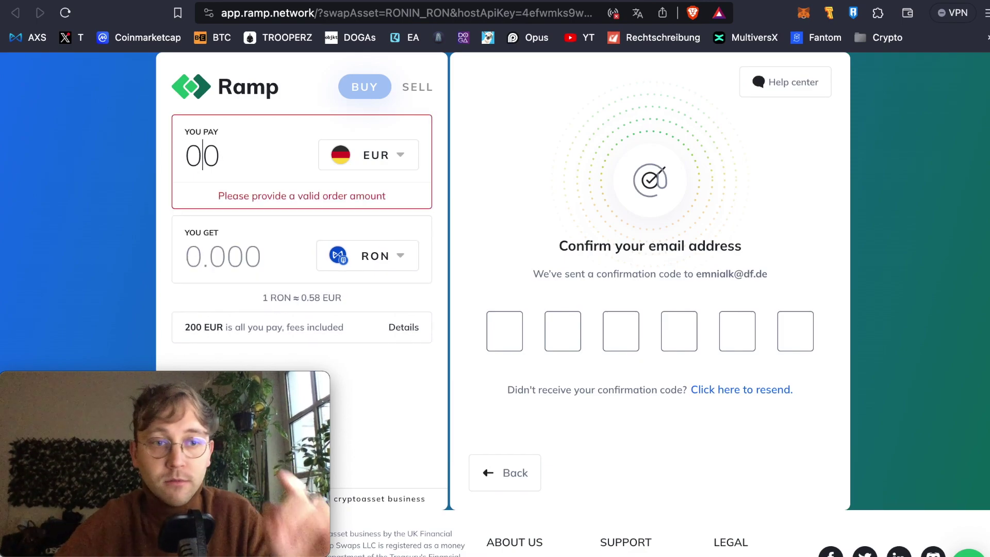
key(BackSpace)
key(Delete)
text(500)
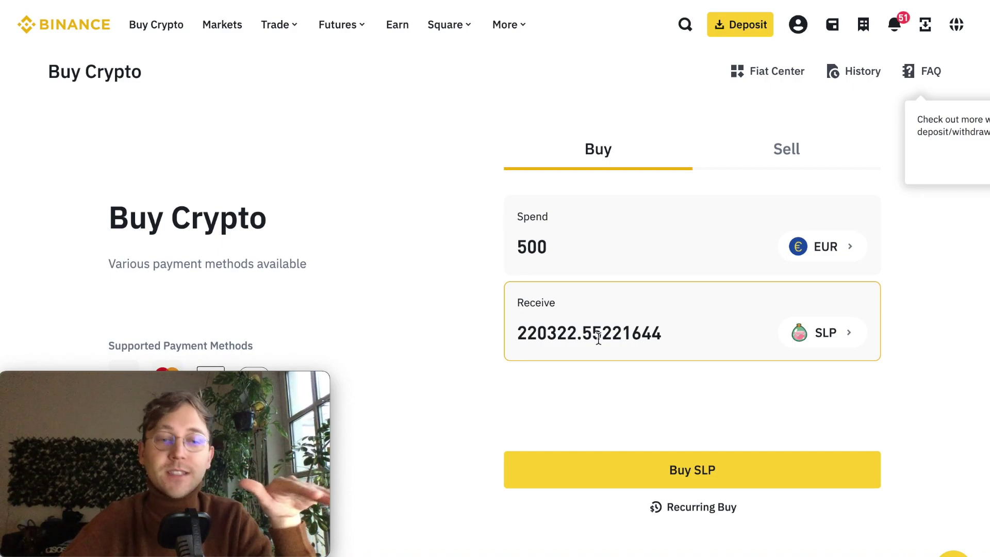
- Leave Binance's Spend field and open a new browser tab
click(557, 254)
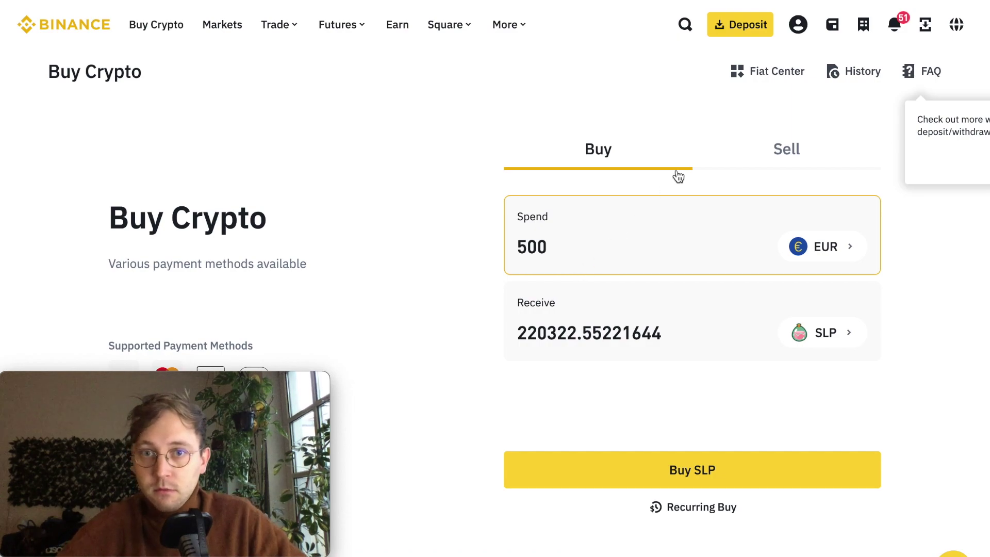
mouse_move(797, 24)
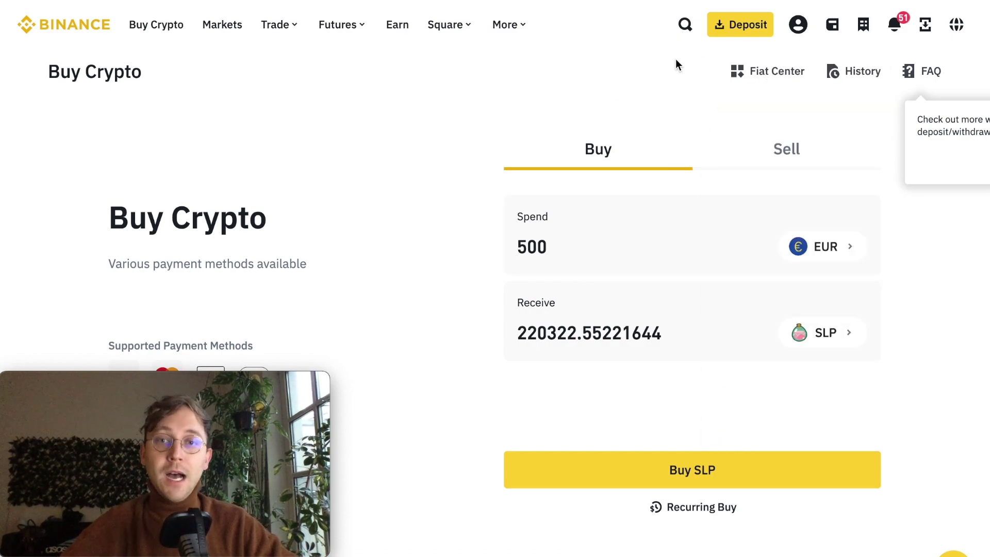
key(ctrl+t)
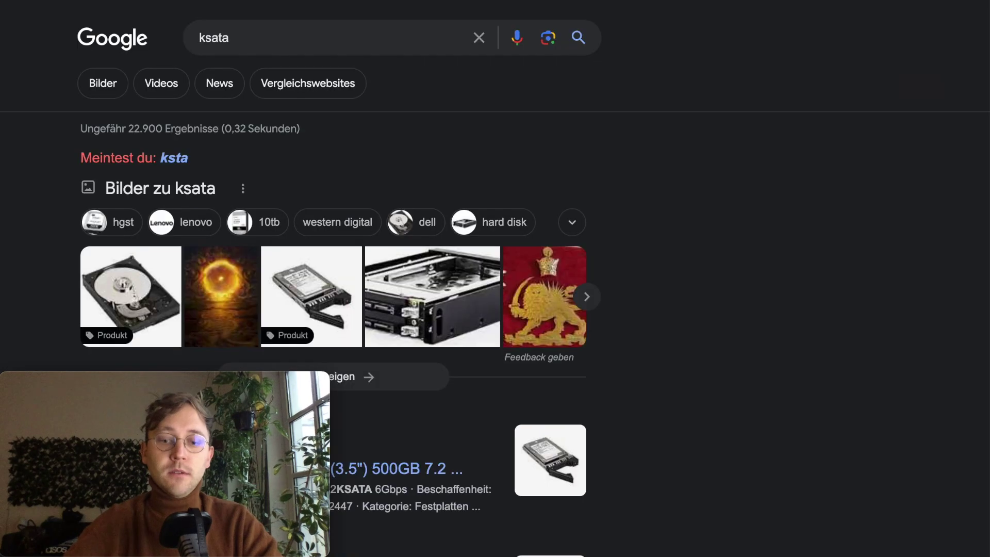
- Search for 'katana' and go to the Katana site's Swap page
key(ctrl+l)
text(katana)
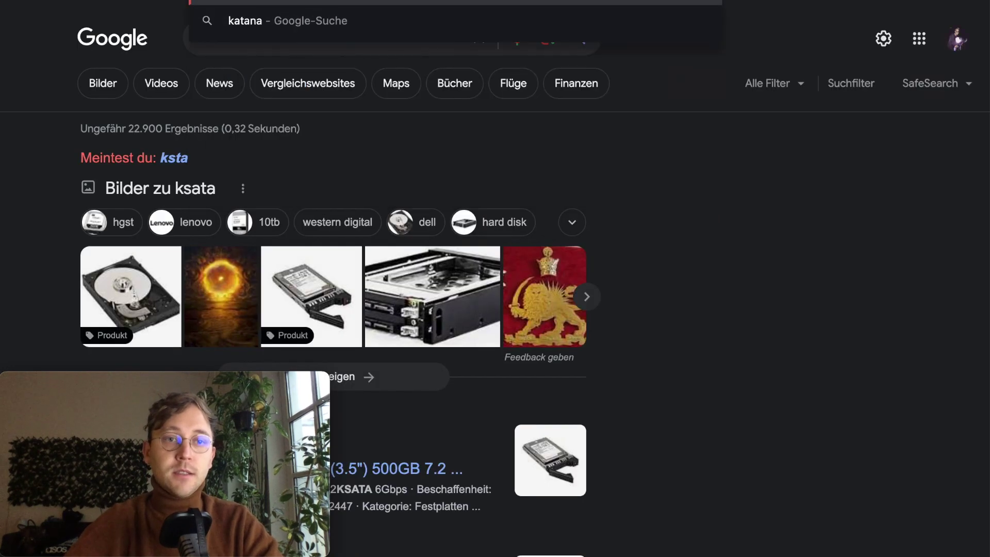
key(Escape)
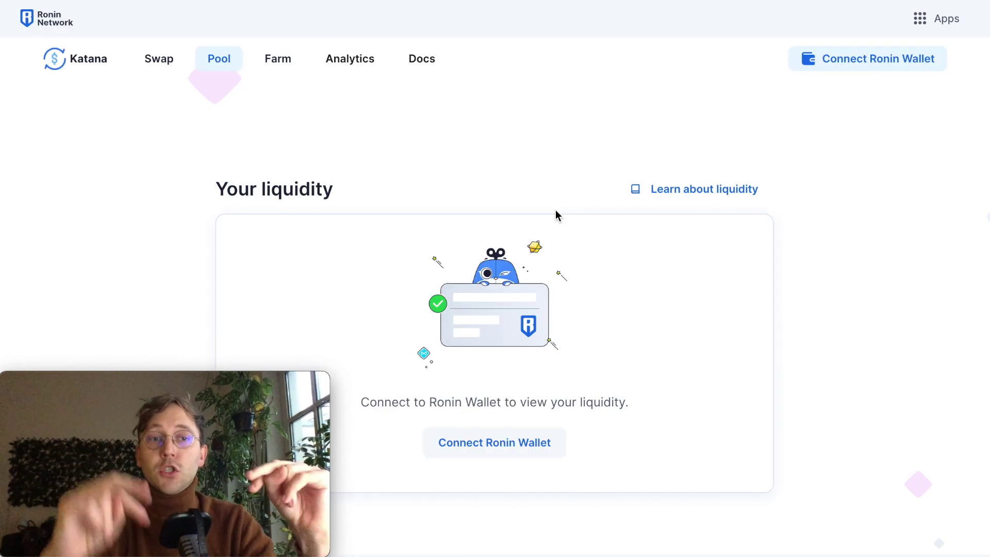
click(152, 60)
- Set the swap to sell SLP and receive RON
click(412, 341)
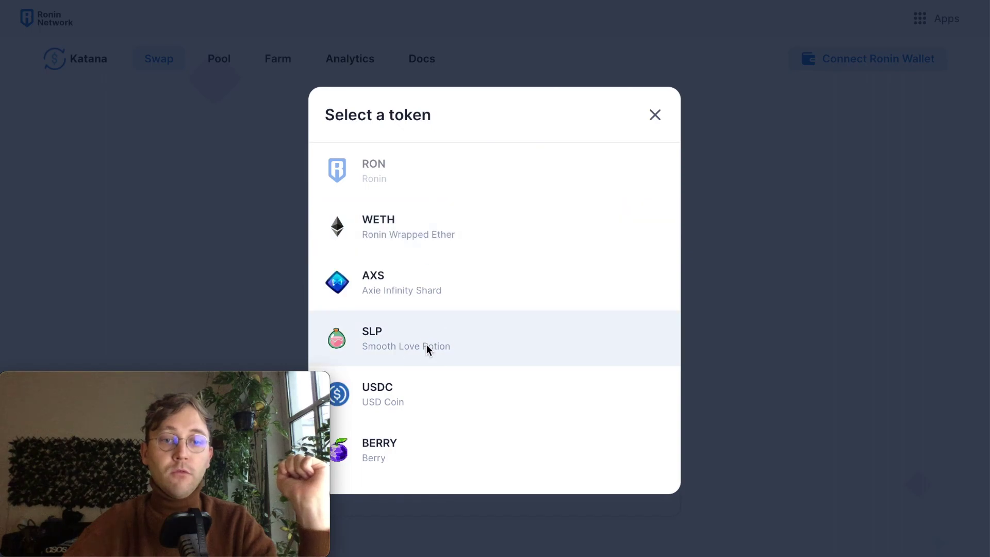
click(426, 344)
click(419, 404)
click(409, 180)
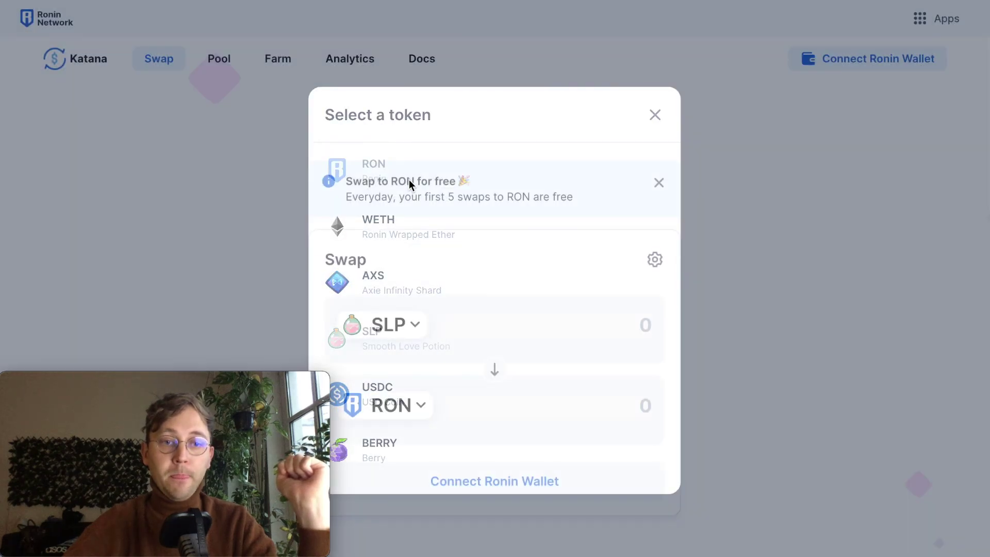